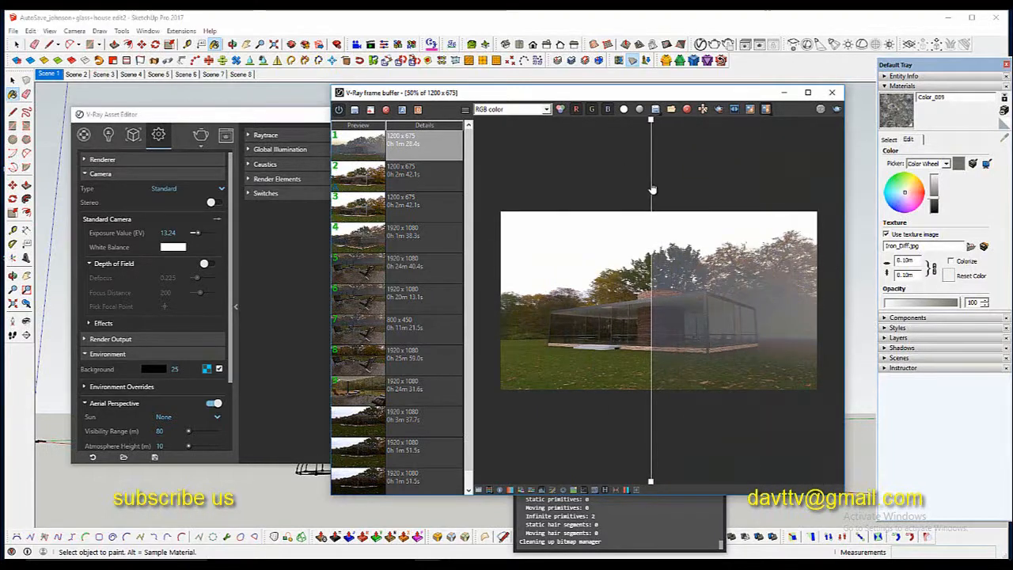
left_click(766, 111)
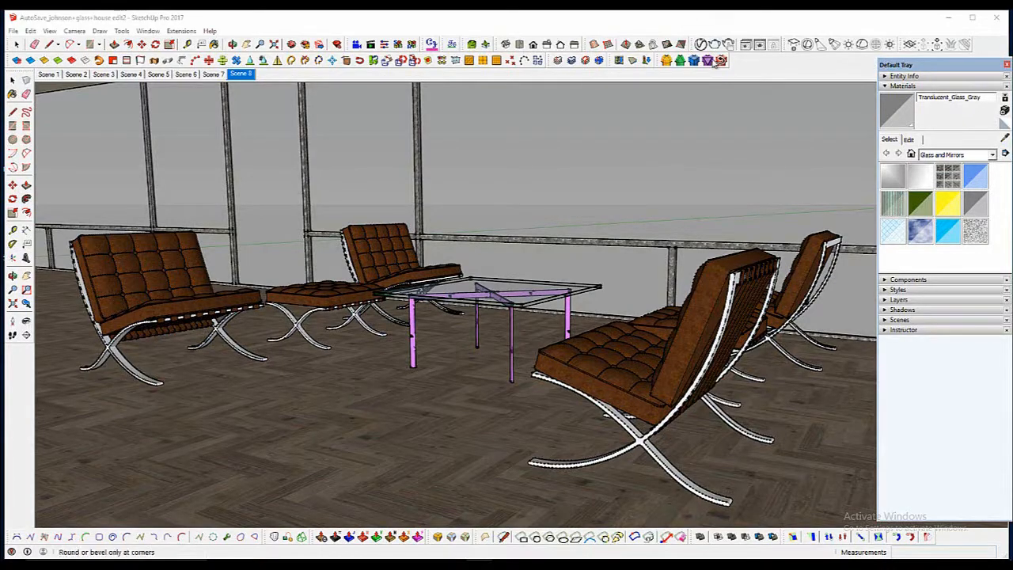
- Bring up the V-Ray render settings and start an interactive render of Scene 8
left_click(720, 61)
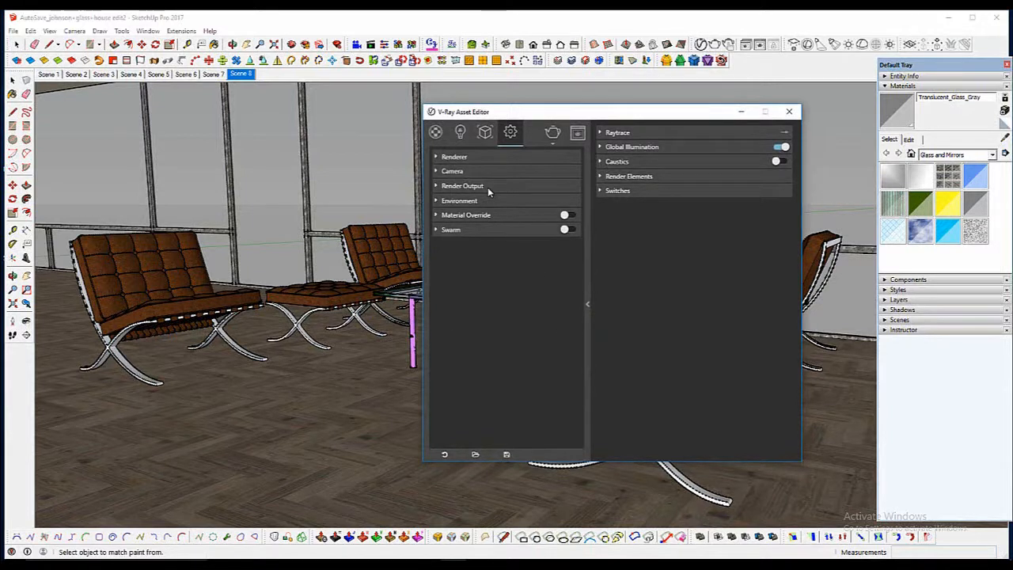
left_click(487, 187)
left_click(485, 187)
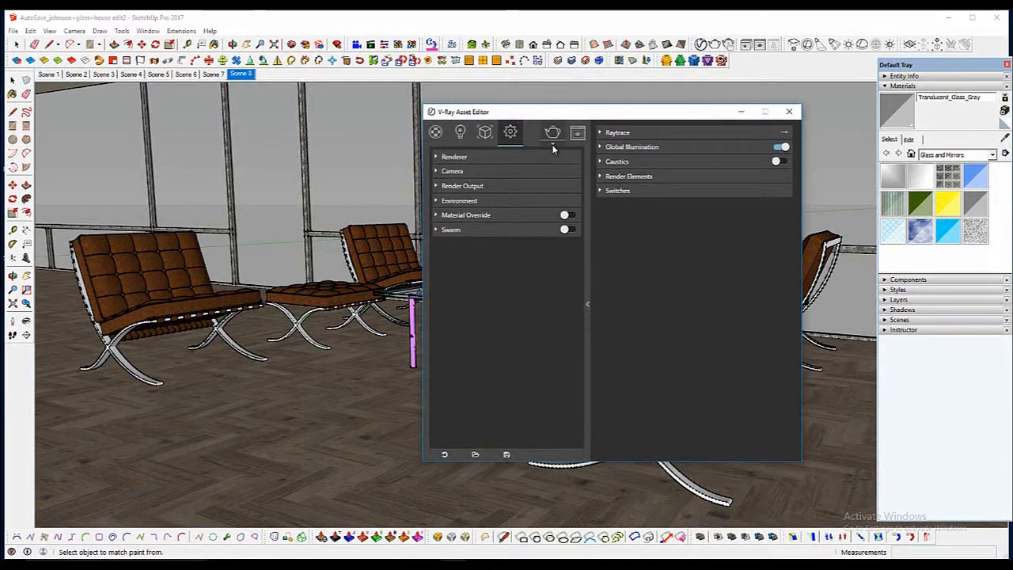
mouse_move(552, 147)
left_click(552, 177)
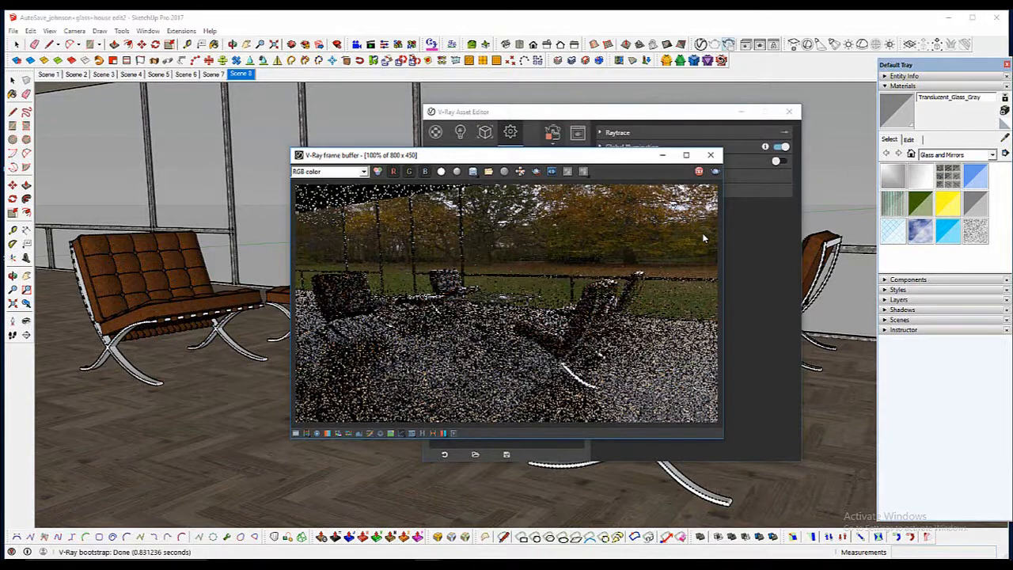
- Arrange the frame buffer beside the V-Ray Asset Editor, with the render fully visible at 100% zoom
left_click_drag(631, 161, 740, 142)
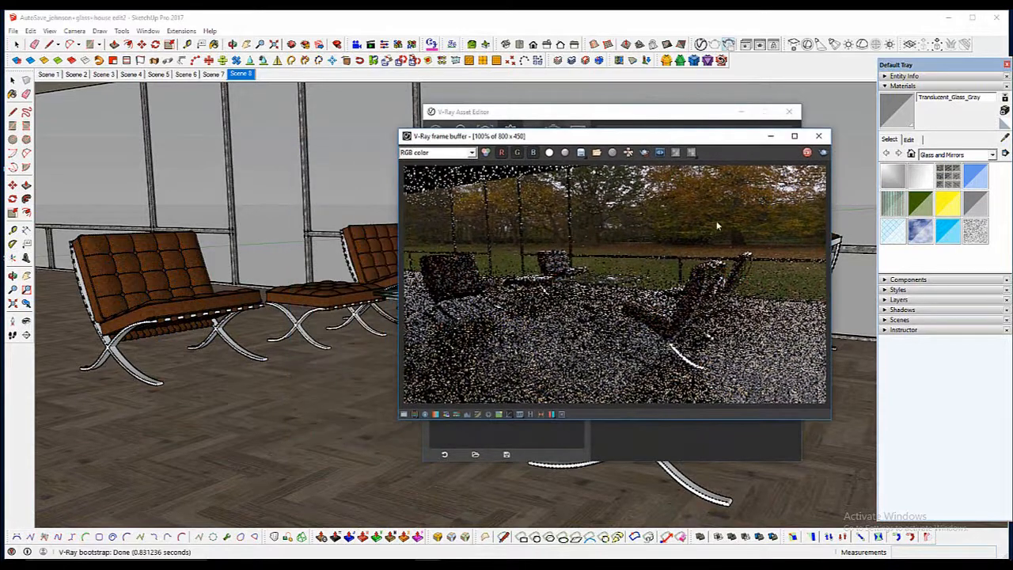
left_click_drag(662, 116, 272, 104)
double_click(727, 135)
double_click(728, 15)
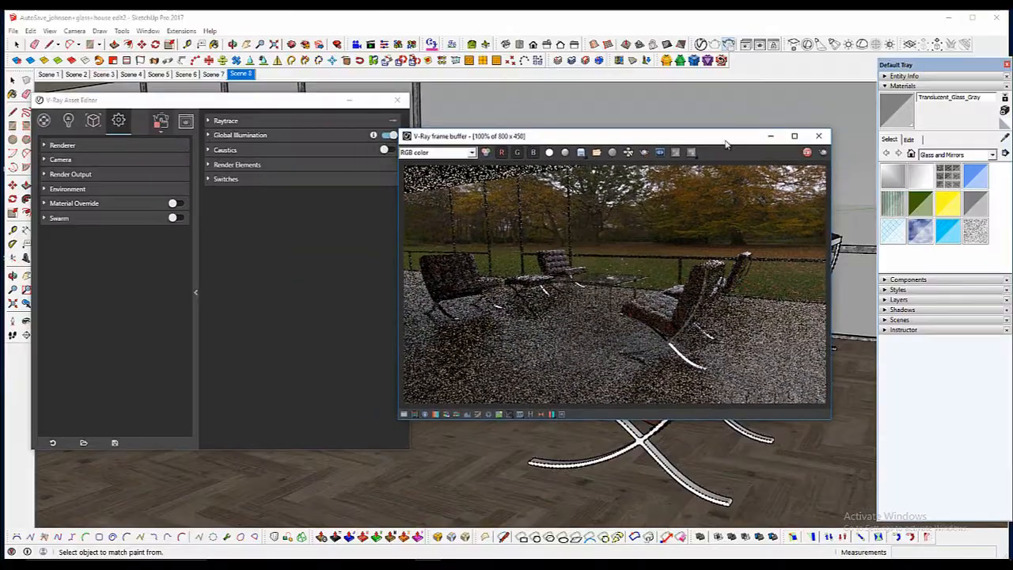
left_click_drag(725, 141, 852, 131)
left_click_drag(485, 190, 617, 291)
scroll(594, 246, "down", 1)
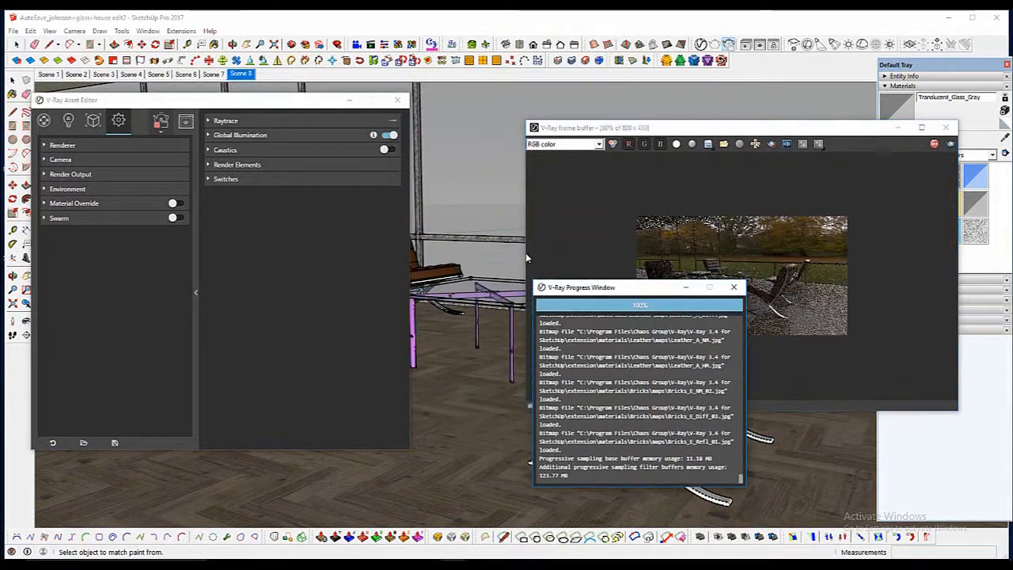
left_click_drag(527, 254, 586, 258)
scroll(662, 273, "up", 1)
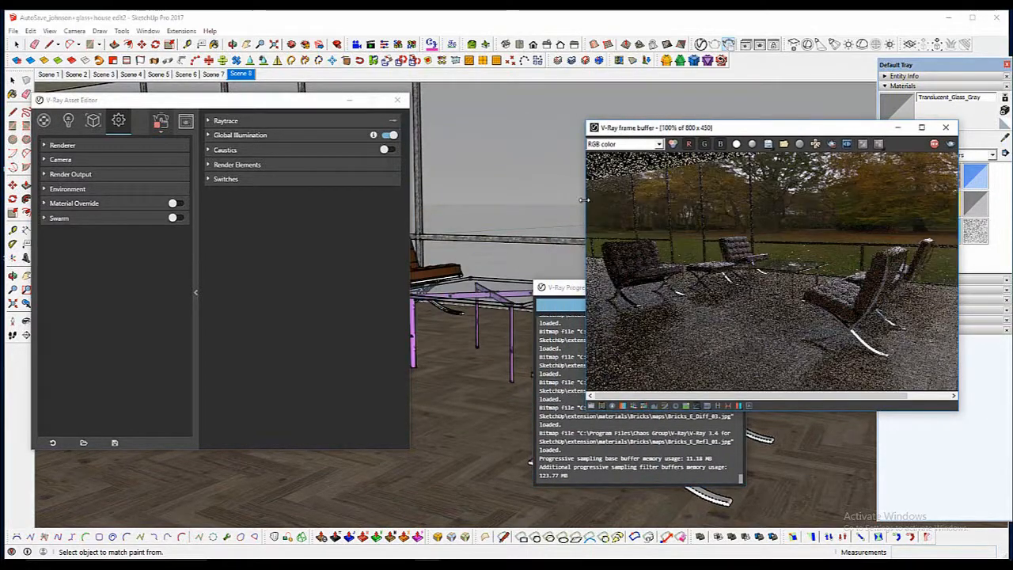
left_click_drag(584, 200, 475, 201)
left_click_drag(237, 100, 277, 115)
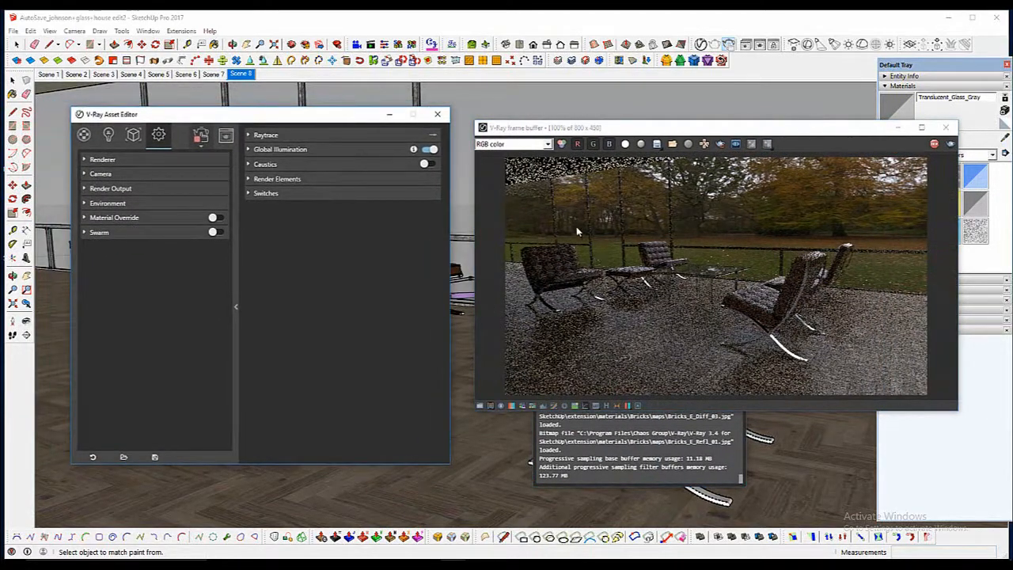
- Turn on Aerial Perspective in the V-Ray environment settings, with the Environment Overrides collapsed
left_click(121, 204)
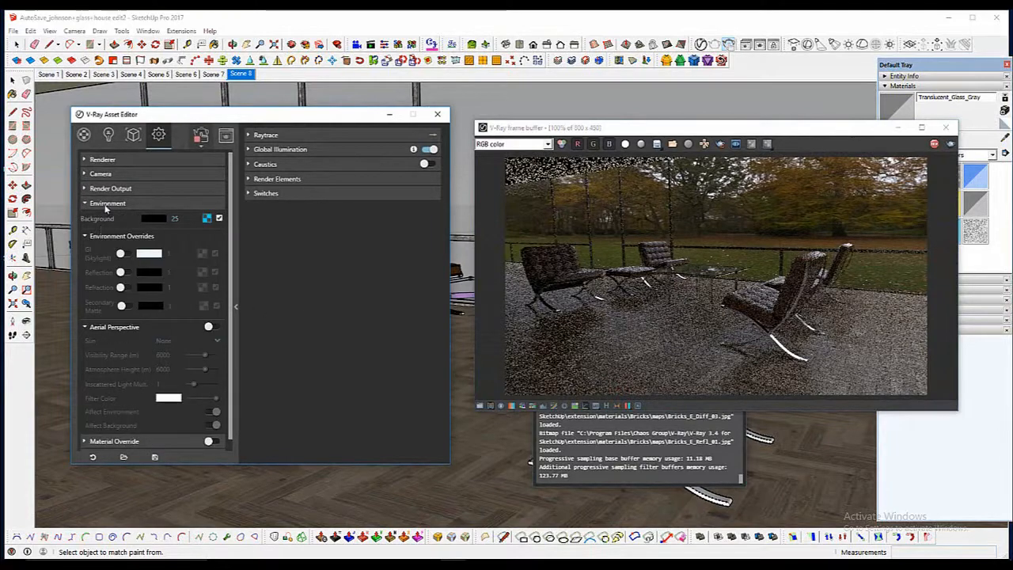
left_click(92, 237)
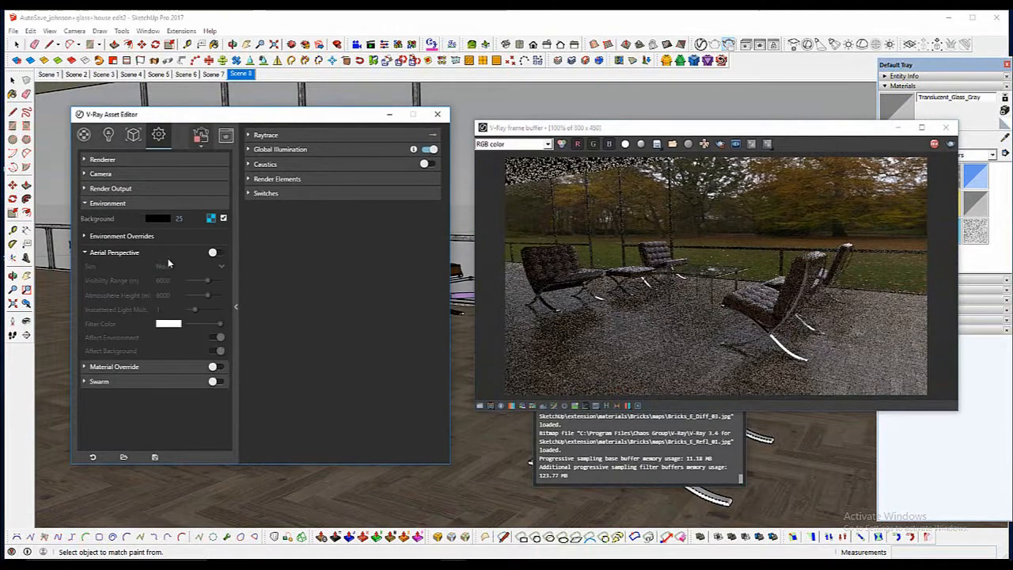
left_click(210, 252)
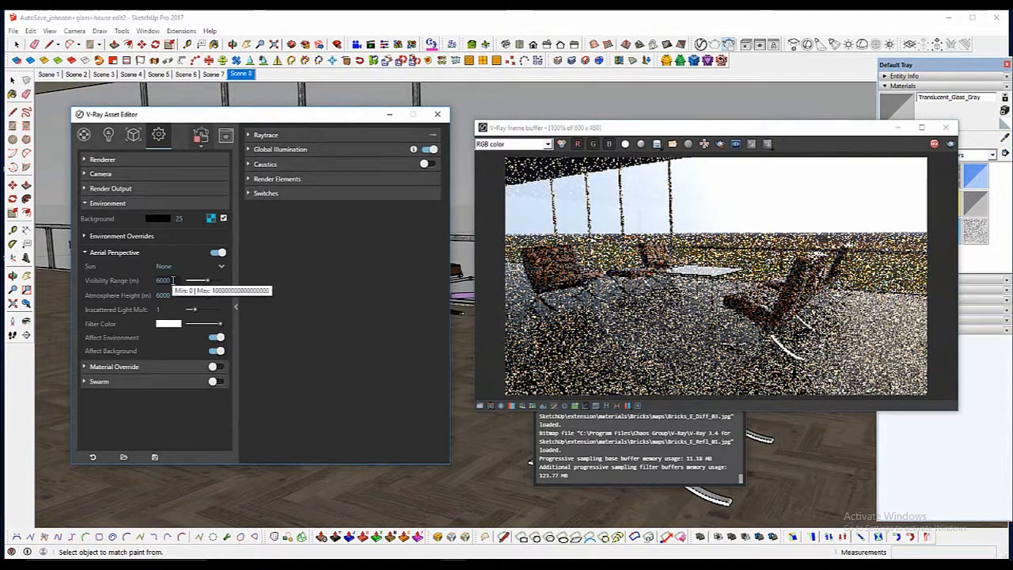
- Set the aerial perspective's visibility range to 1000 m and its atmosphere height to 100 m
key("BackSpace")
key("BackSpace")
key("BackSpace")
key("BackSpace")
type("1000")
key("Return")
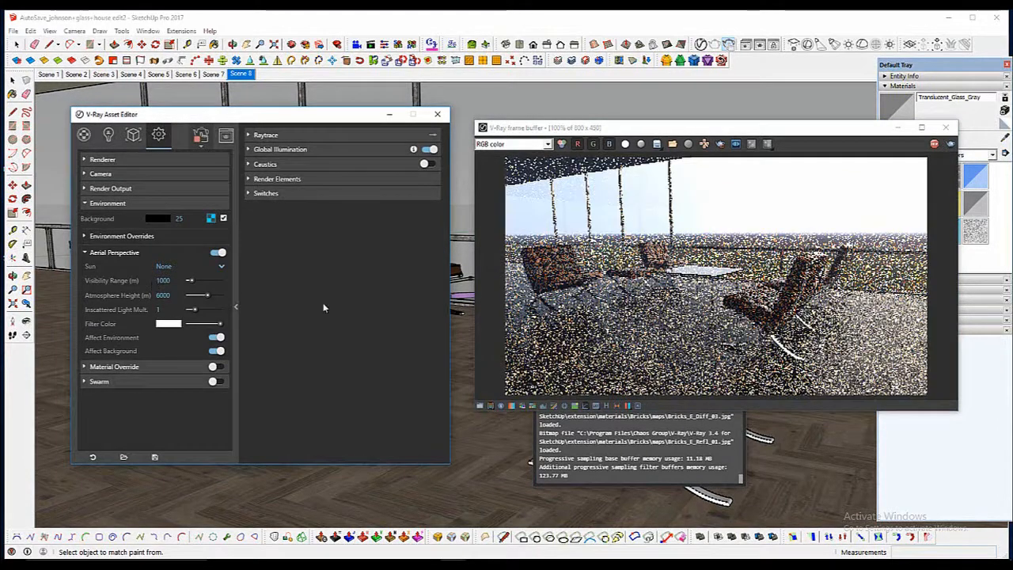
left_click(175, 296)
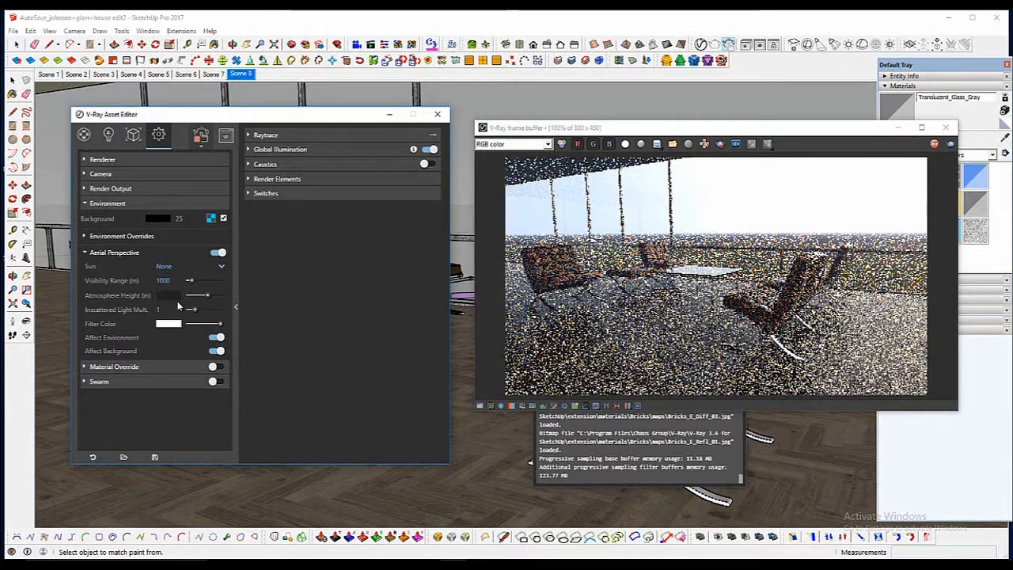
type("100")
key("Return")
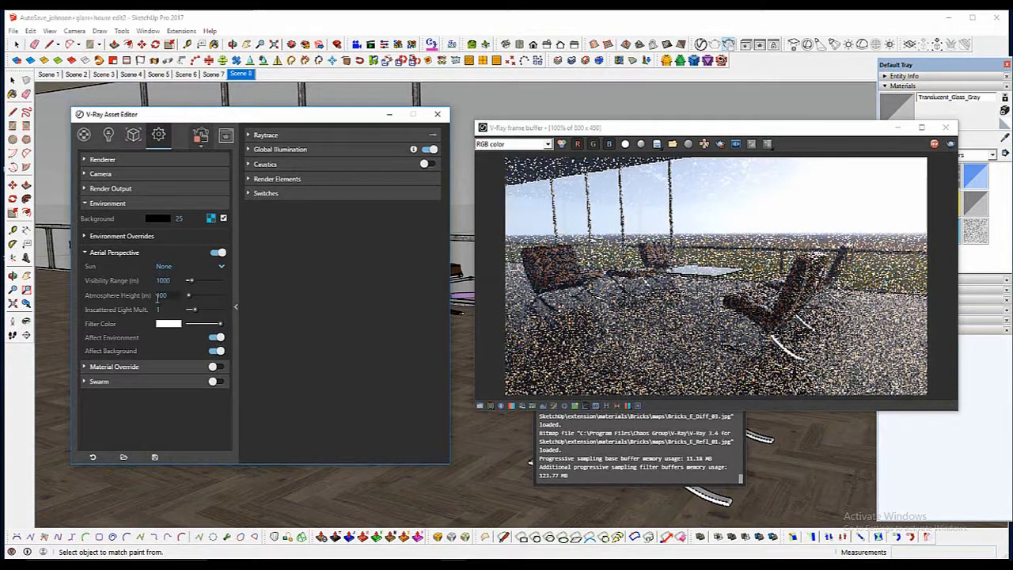
- Reduce the aerial perspective's visibility range to 200 m and its atmosphere height to 20 m
left_click(174, 280)
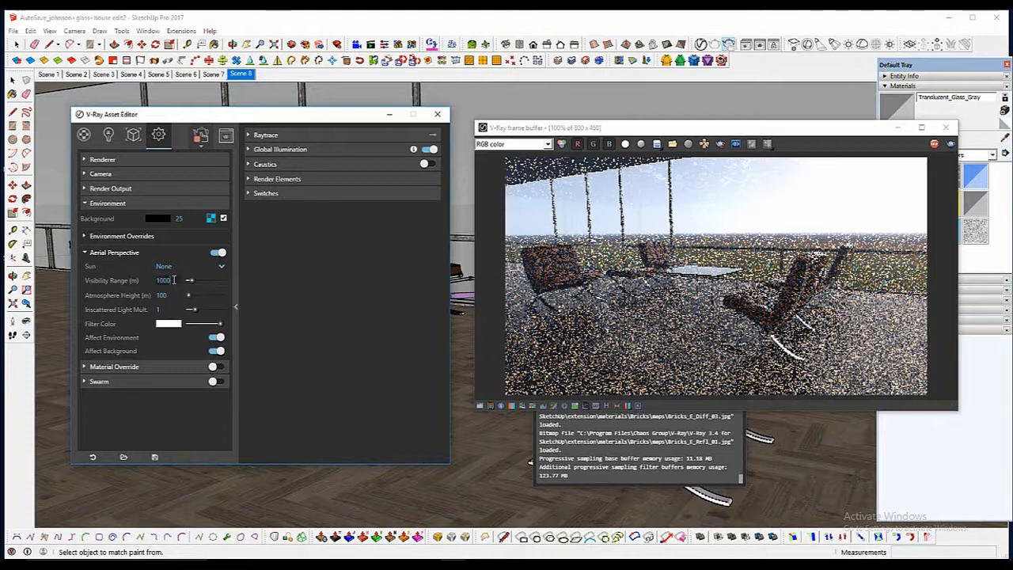
key("BackSpace")
key("BackSpace")
key("BackSpace")
key("BackSpace")
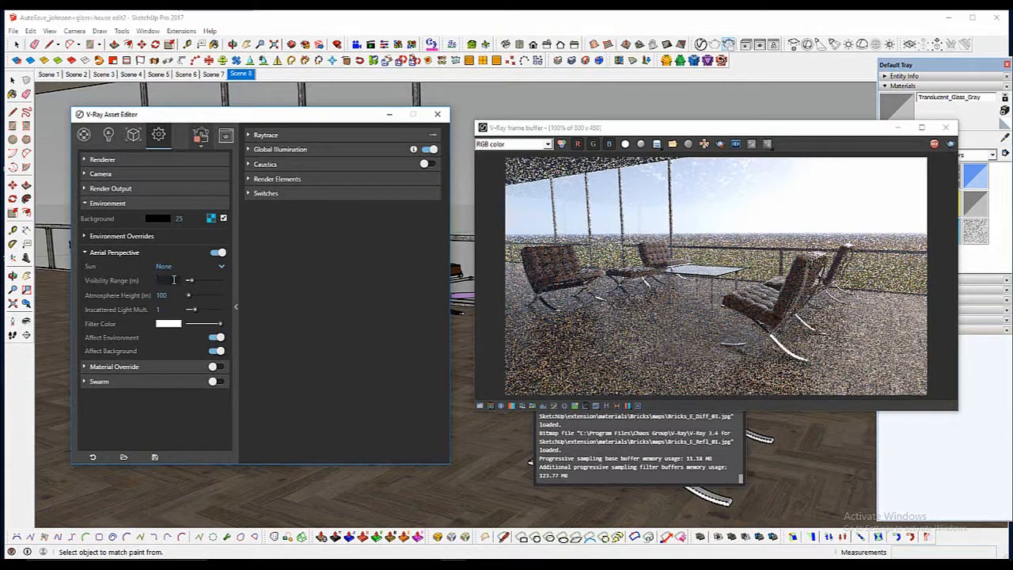
type("200")
key("Return")
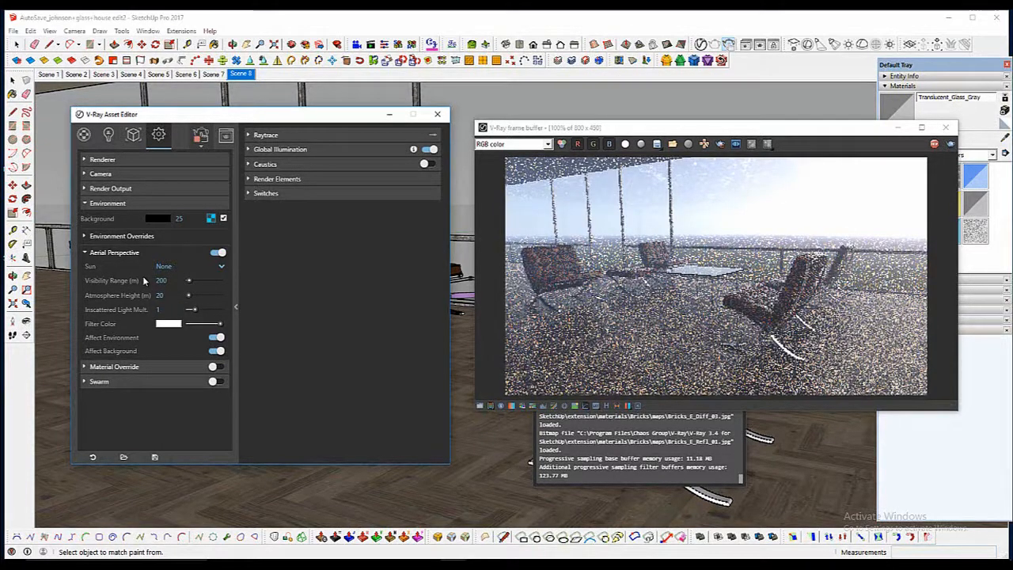
- Try an inscattered light multiplier of 0.2 with a 12 m atmosphere height, and reduce the multiplier to 0.05
type("0.2")
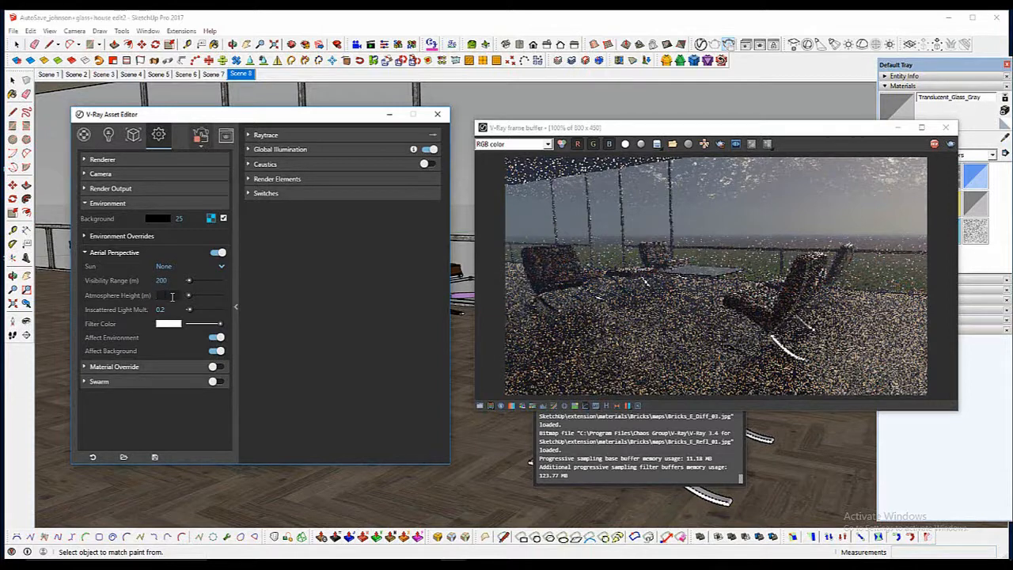
type("12")
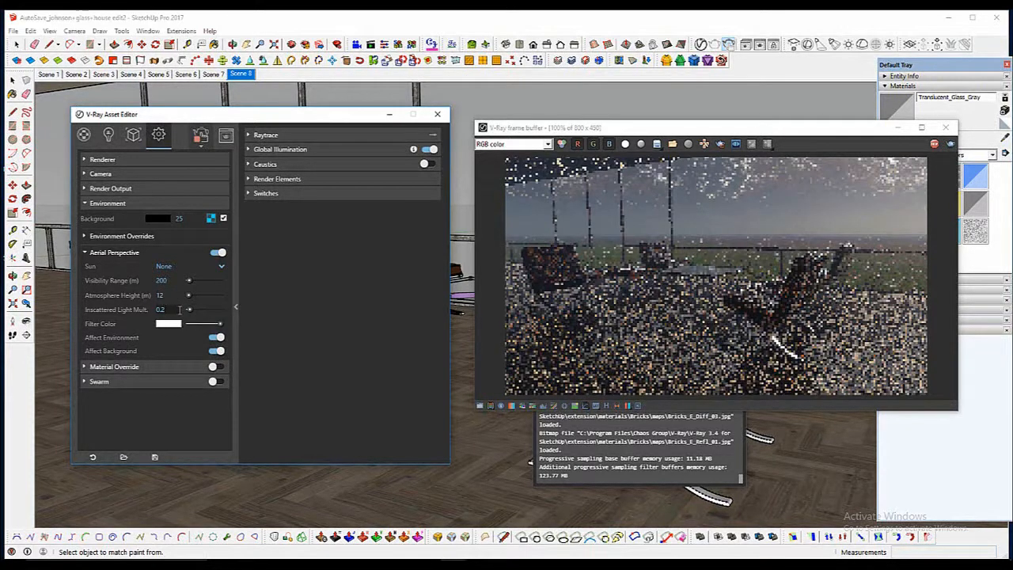
key("BackSpace")
type("05")
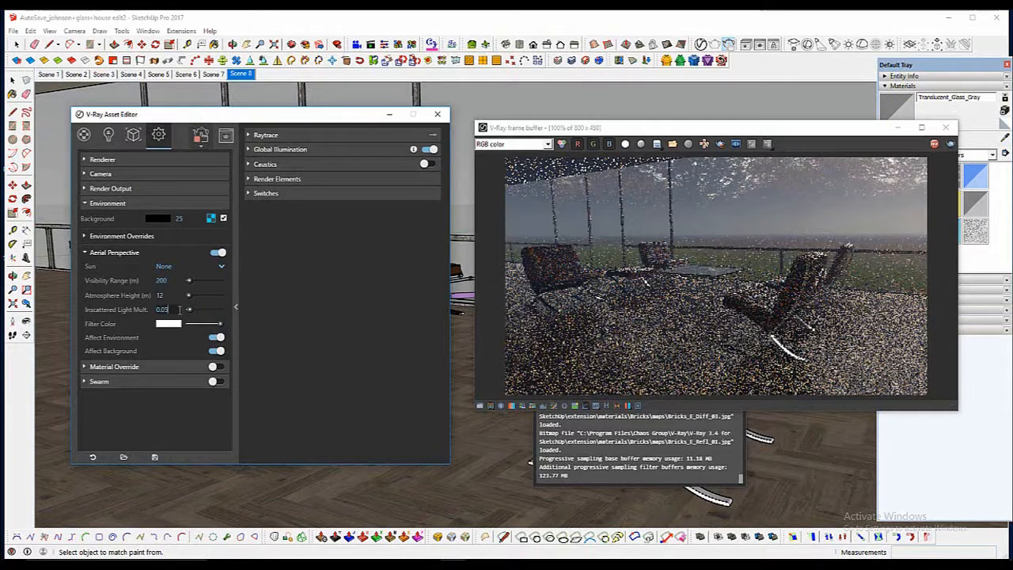
left_click(144, 270)
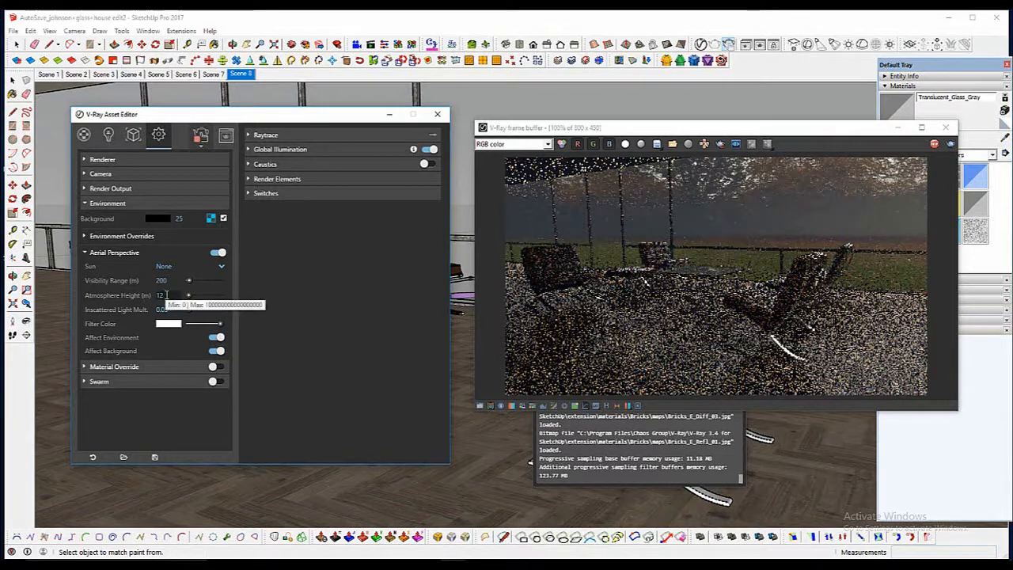
- Set the aerial perspective's visibility range to 250 m and its atmosphere height to 10 m
type("250")
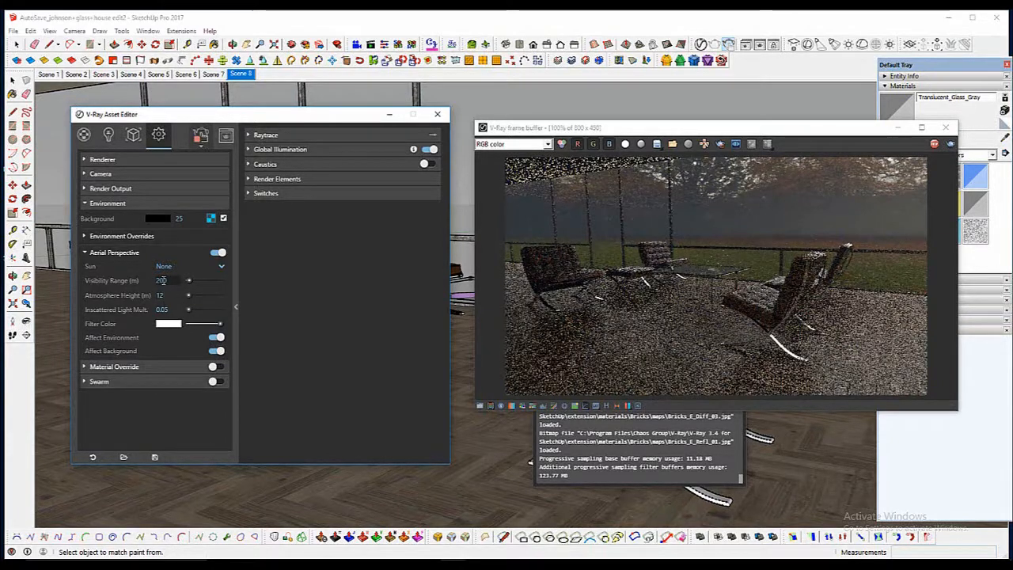
key("Return")
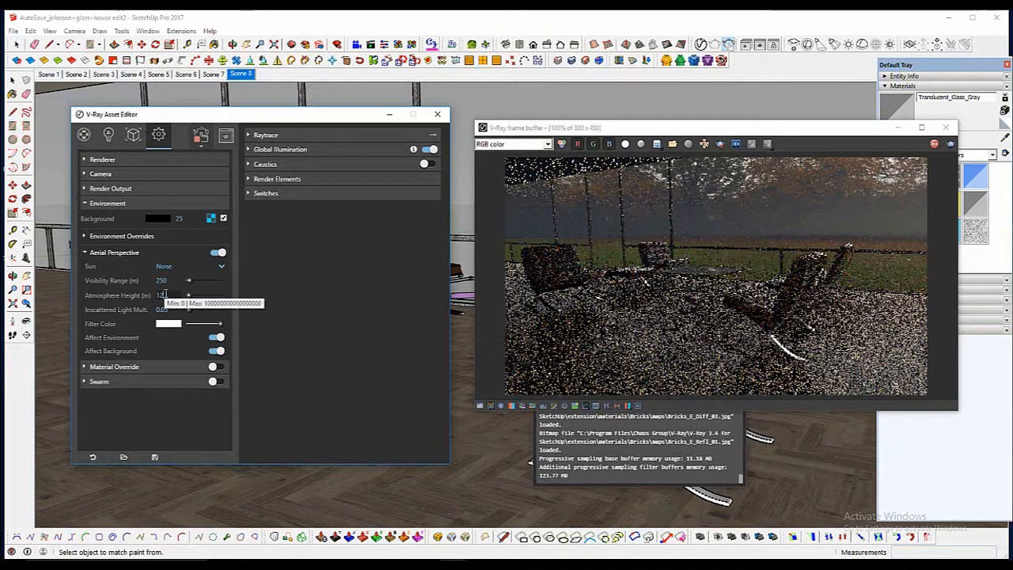
double_click(178, 295)
type("1")
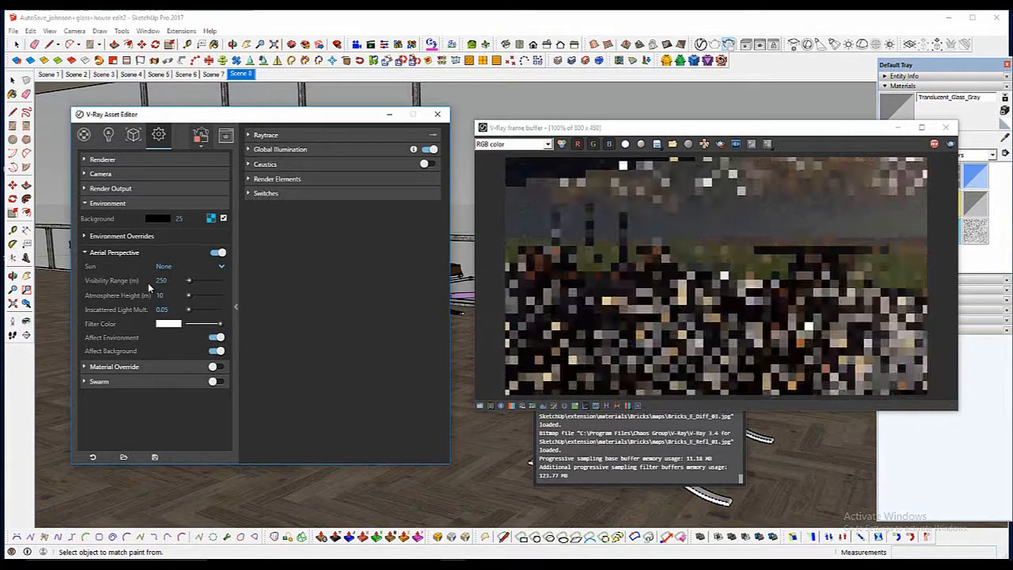
- Try an inscattered light multiplier of 0.08 with a 15 m atmosphere height, and lower the multiplier to 0.02
left_click(168, 310)
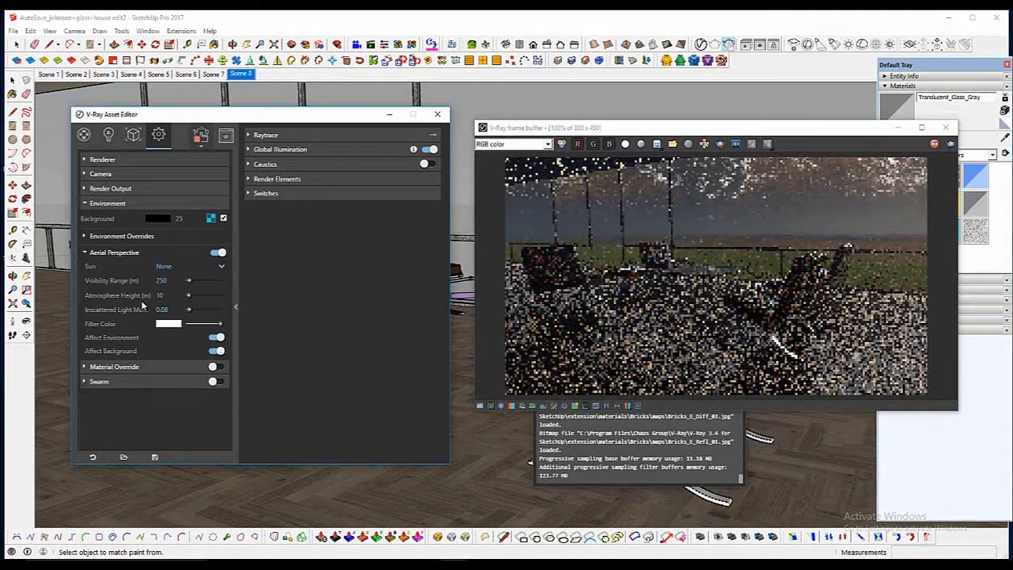
left_click(172, 297)
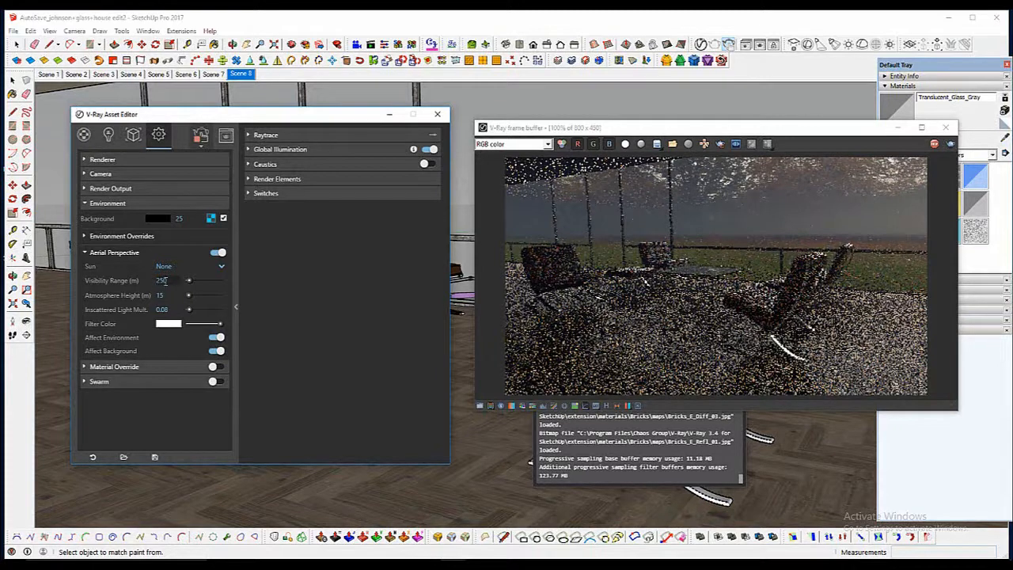
left_click(173, 310)
key("BackSpace")
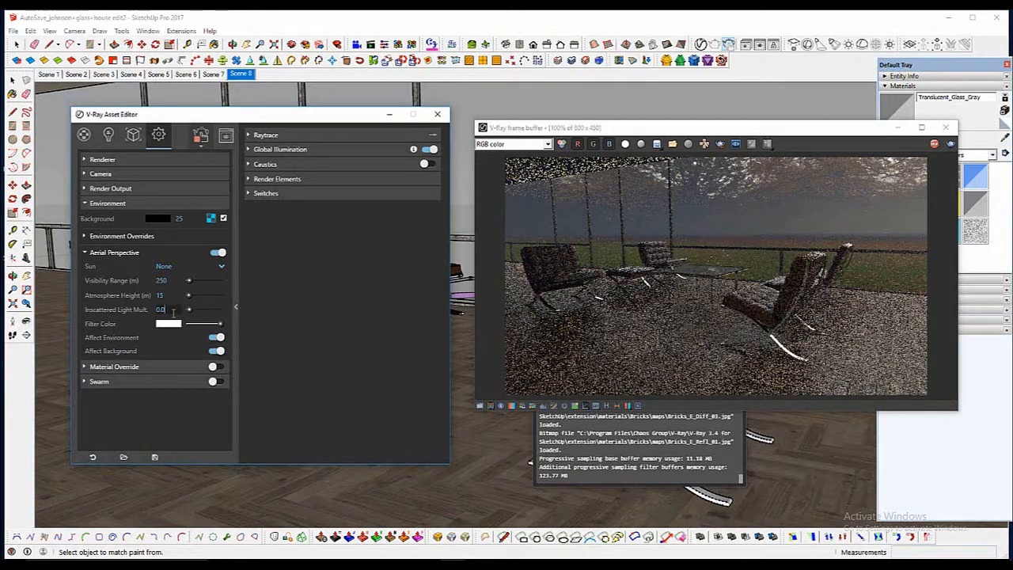
type("2")
left_click(147, 270)
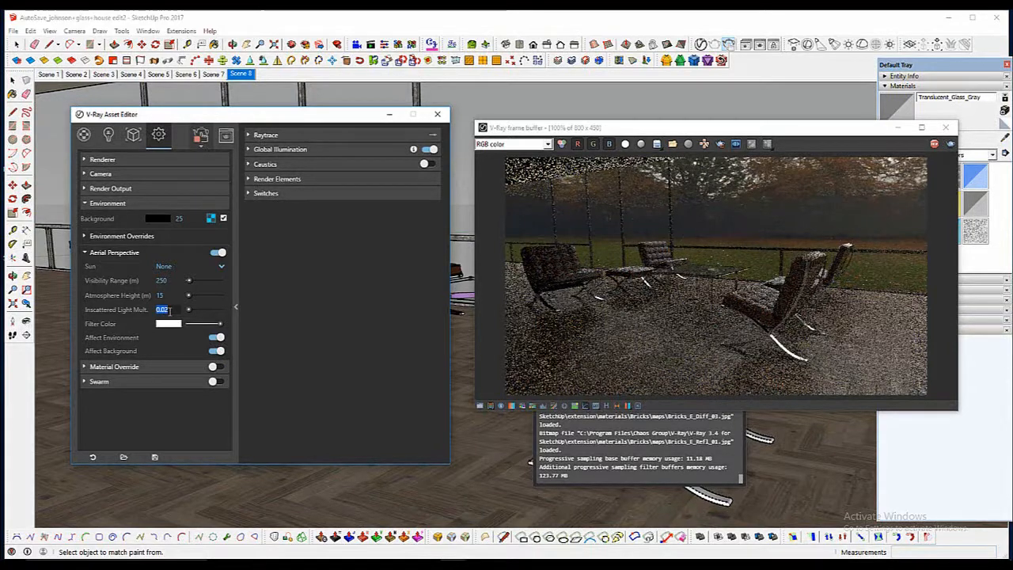
- Set the atmosphere height to 10 m and the inscattered light multiplier to 0.05
left_click(162, 310)
left_click(165, 296)
type("10")
key("Return")
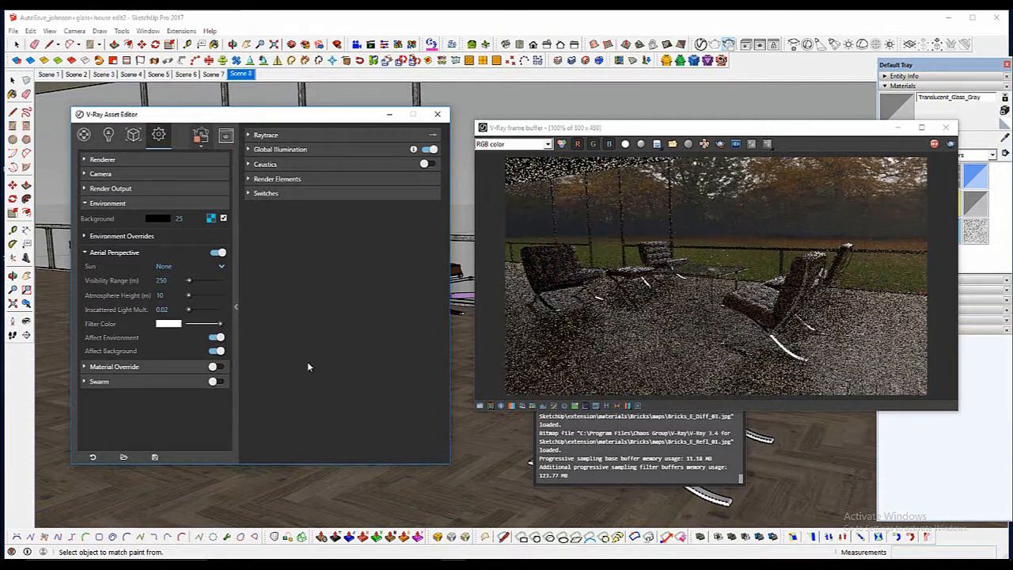
left_click(175, 309)
type("0.05")
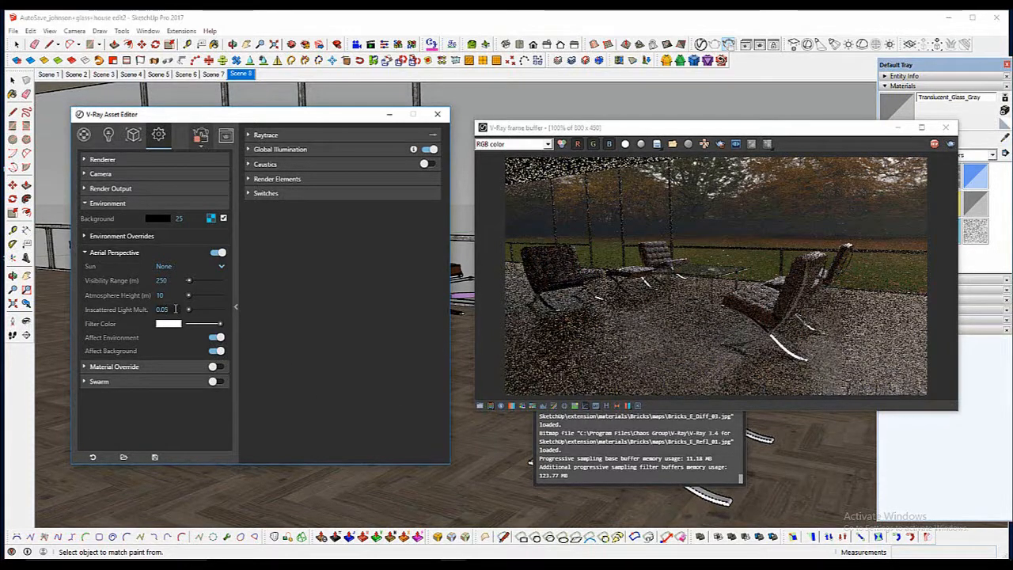
key("Return")
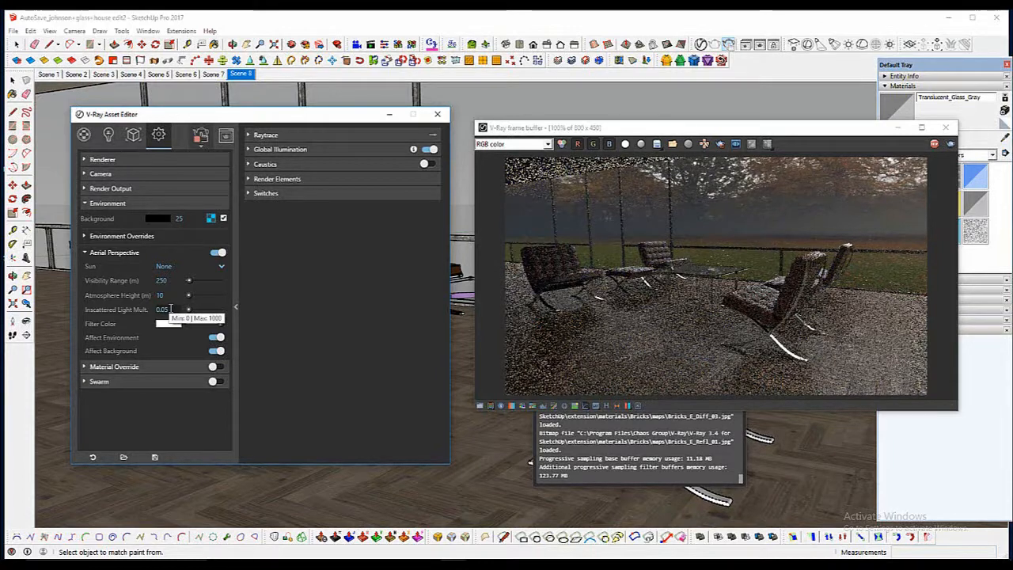
- Set the aerial perspective's visibility range to 200 m
left_click(172, 283)
key("BackSpace")
key("BackSpace")
type("00")
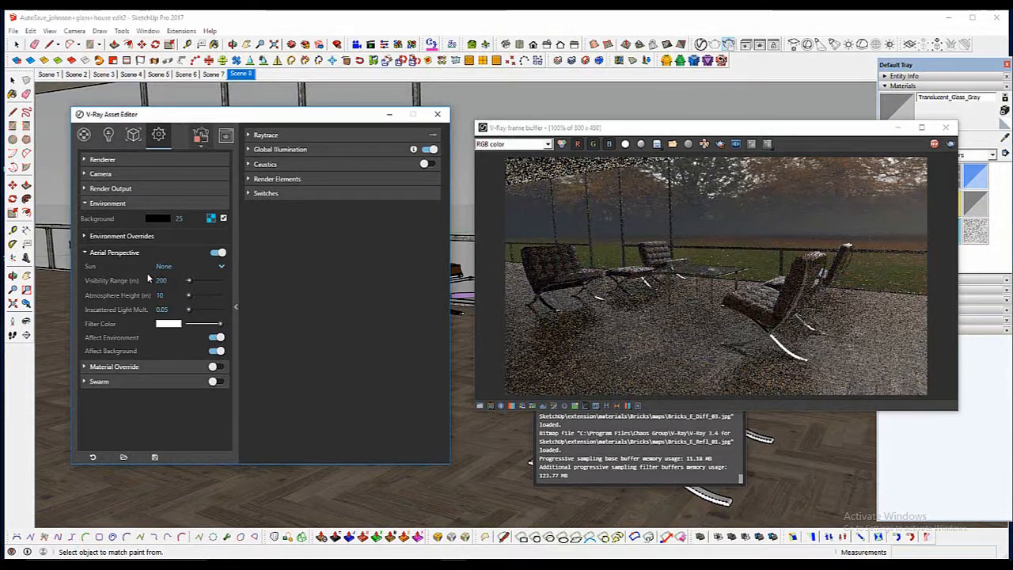
key("Return")
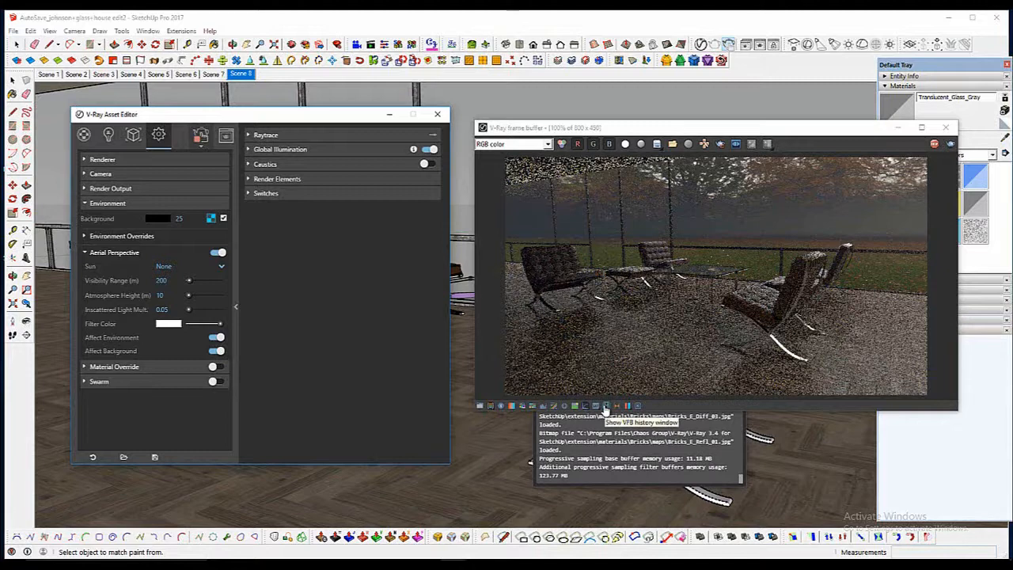
- Compare the interactive fog render with the first saved 1920 x 1080 render in the frame buffer history, using a vertical split near mid-image
left_click(606, 407)
left_click(357, 181)
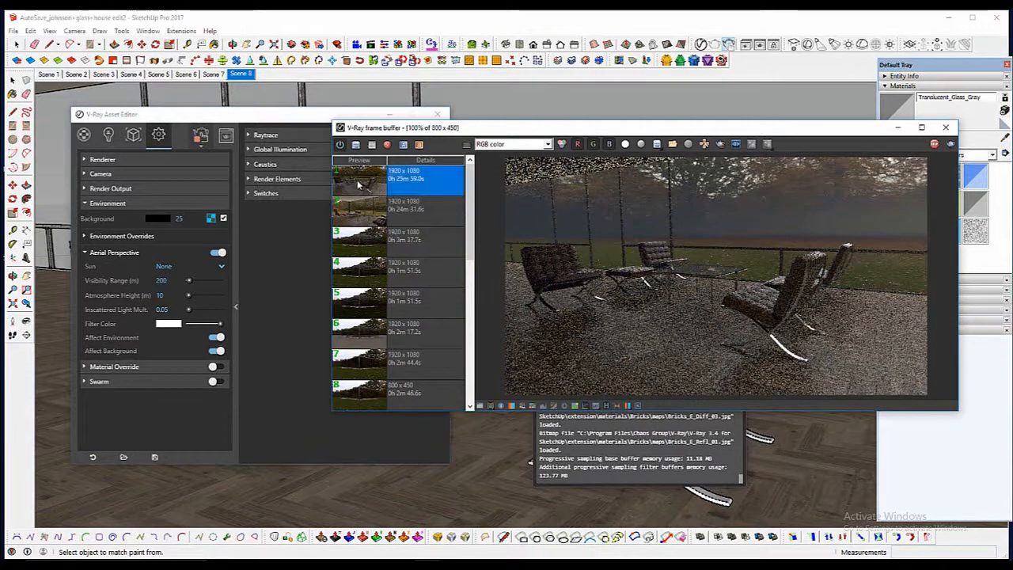
left_click(403, 145)
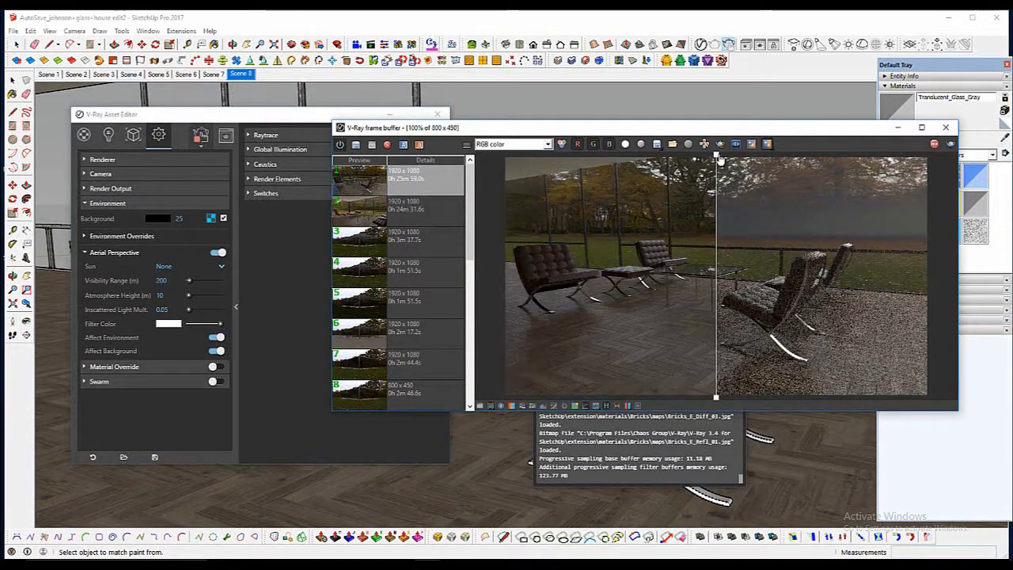
left_click_drag(716, 159, 723, 211)
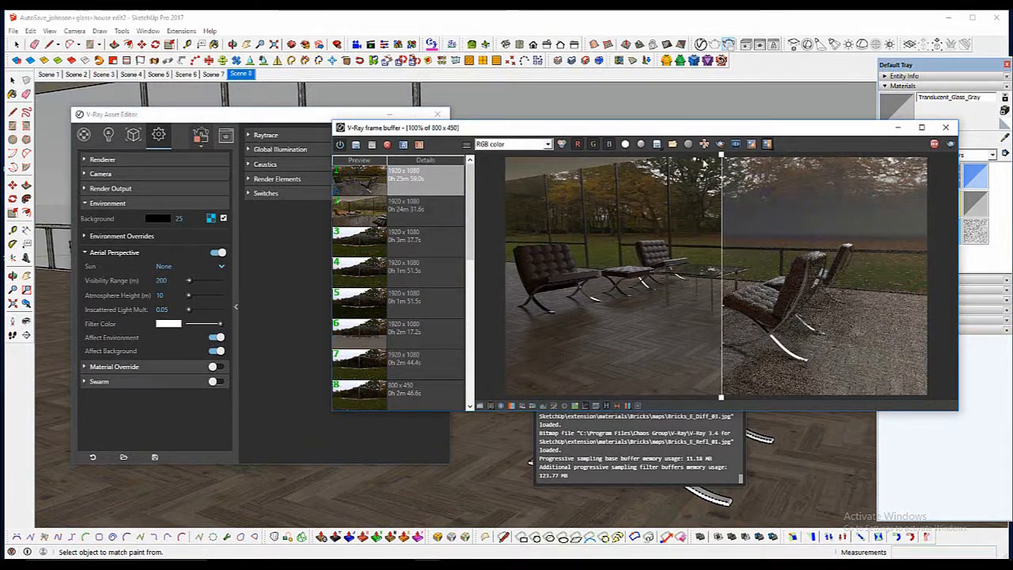
left_click(720, 144)
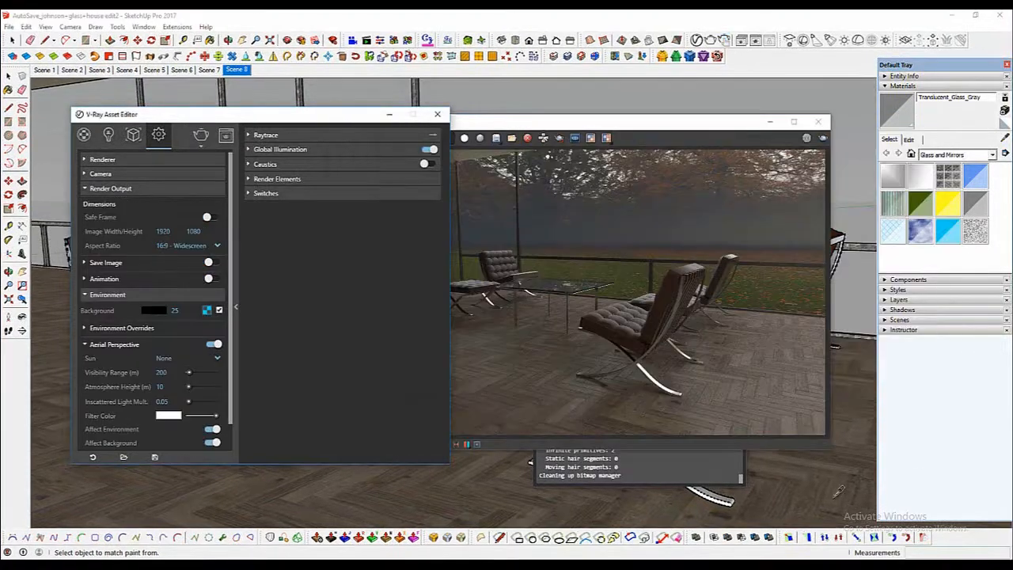
- Compare the finished 1920 x 1080 fog render side by side with the third render in the history, and end the comparison
left_click(622, 124)
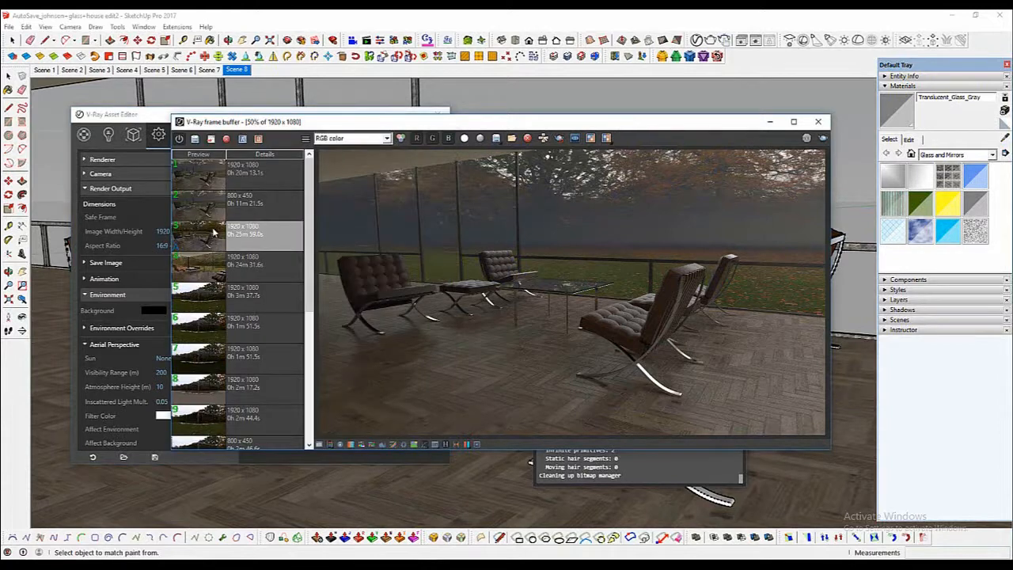
left_click(241, 143)
left_click_drag(541, 161, 554, 257)
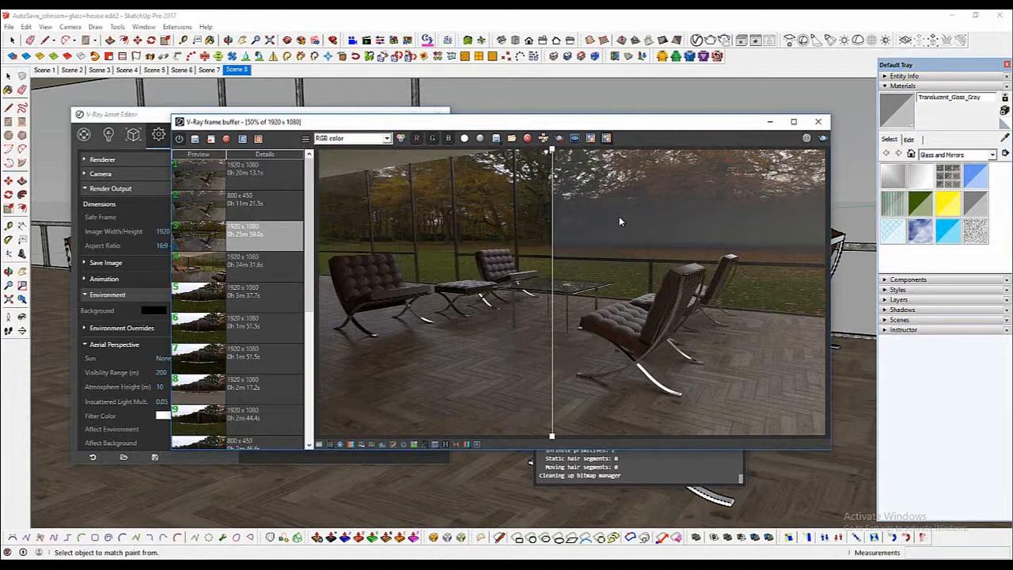
left_click(606, 138)
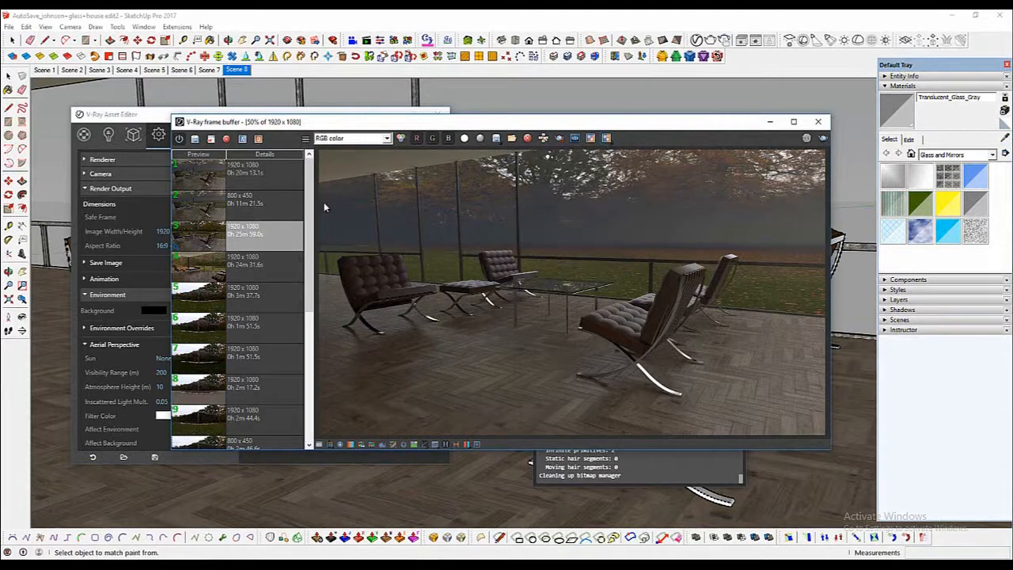